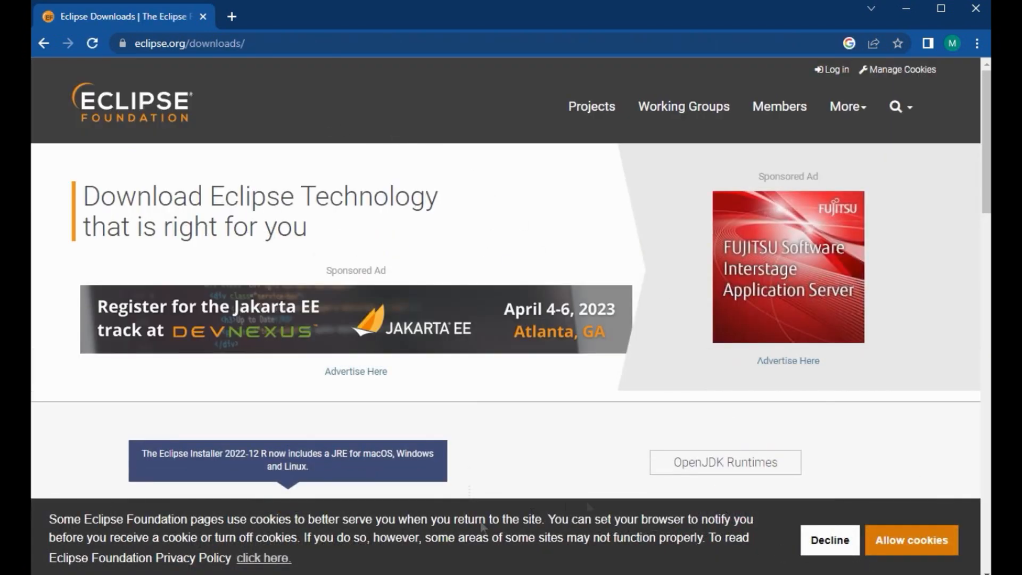
Allow the site's cookies and download the Eclipse IDE 2022-12 x86_64 installer for Windows.
left_click(901, 552)
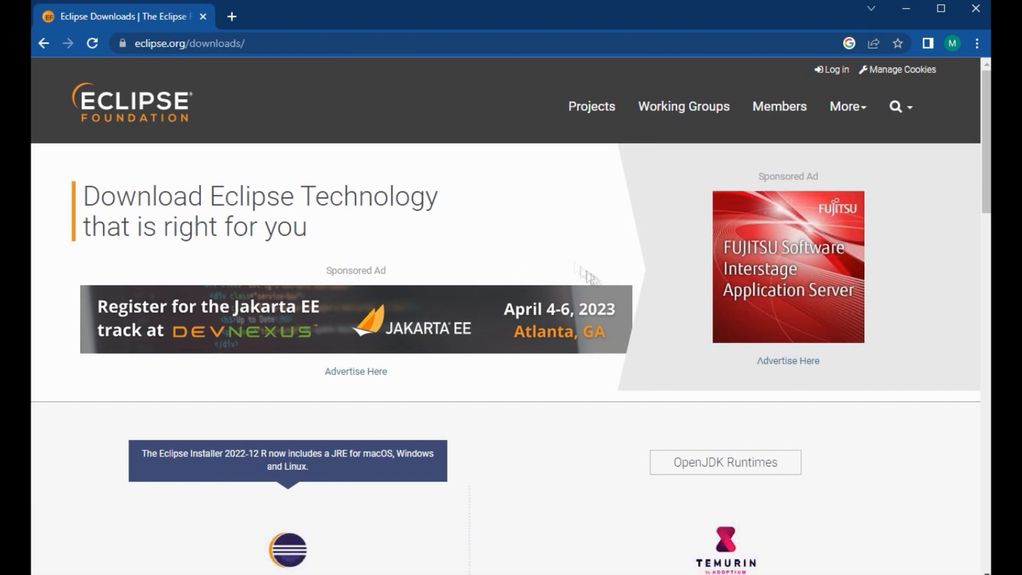
scroll(563, 257, "down", 4)
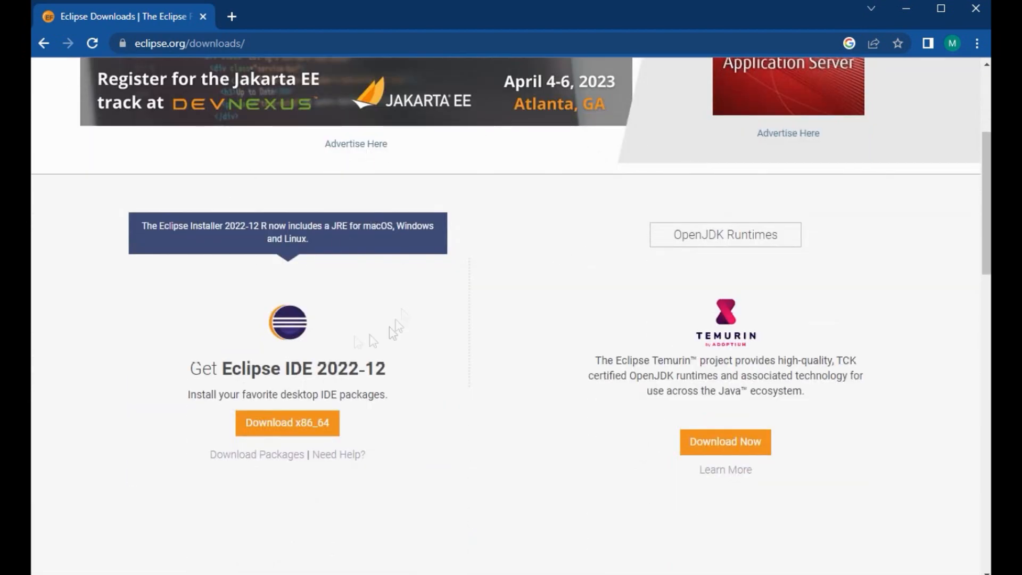
left_click(298, 432)
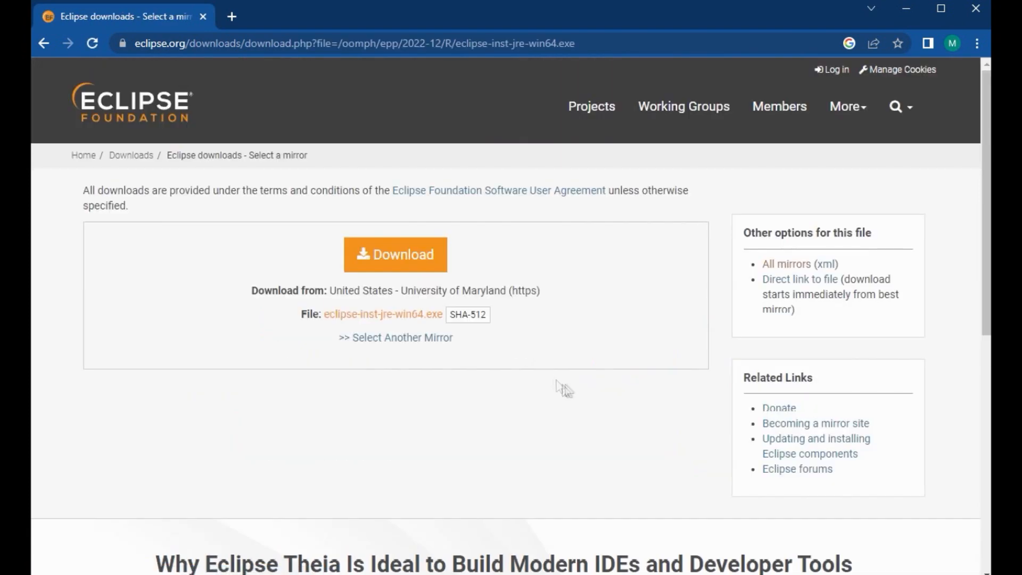
left_click(396, 258)
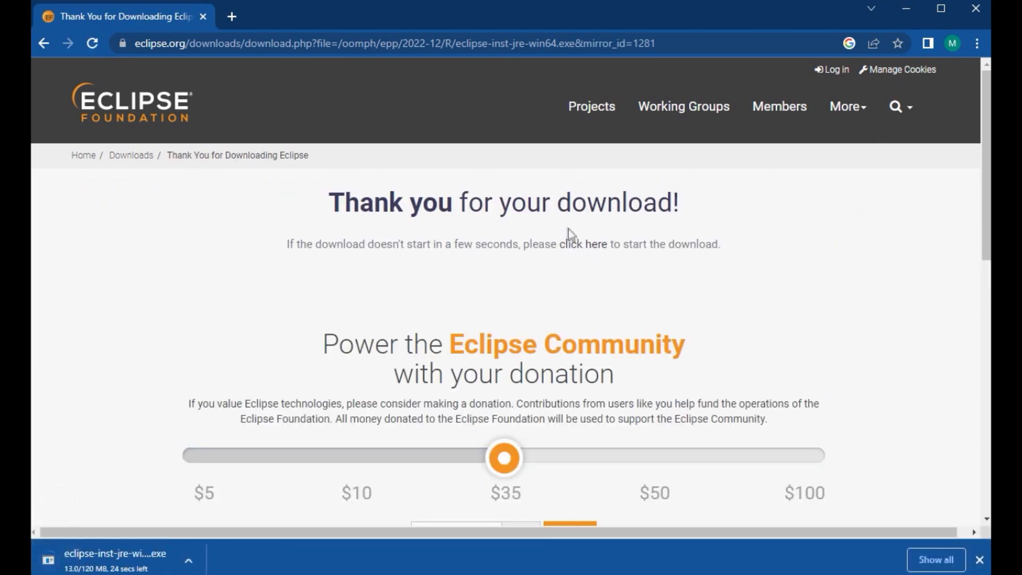
scroll(566, 230, "down", 4)
scroll(568, 232, "down", 4)
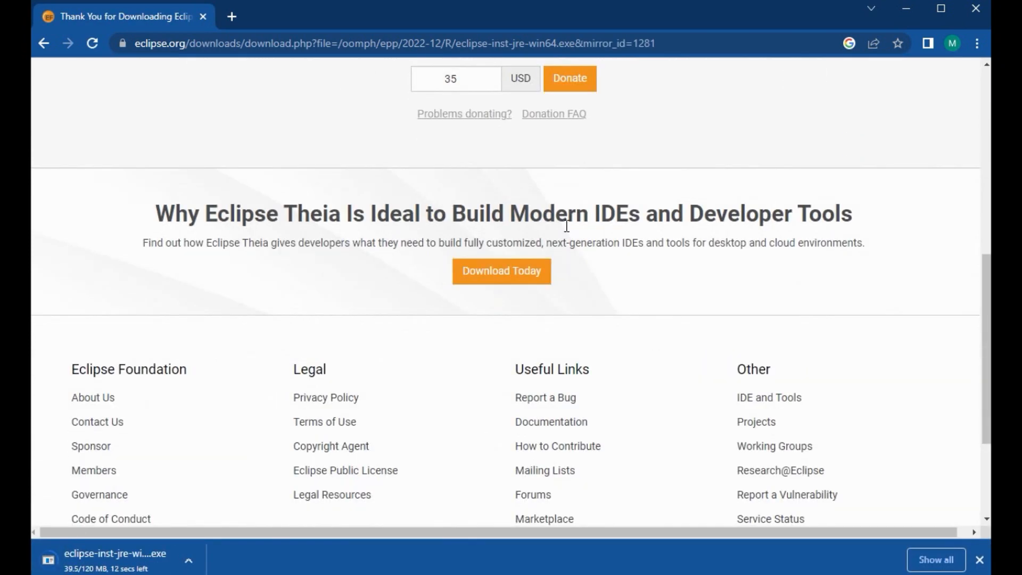
scroll(634, 287, "down", 3)
scroll(635, 287, "up", 7)
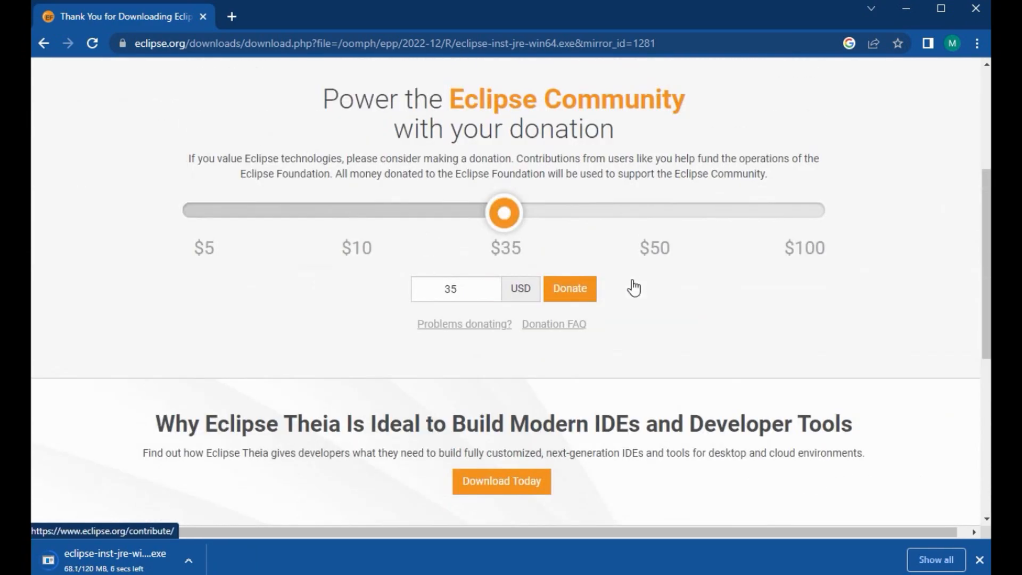
scroll(634, 285, "up", 4)
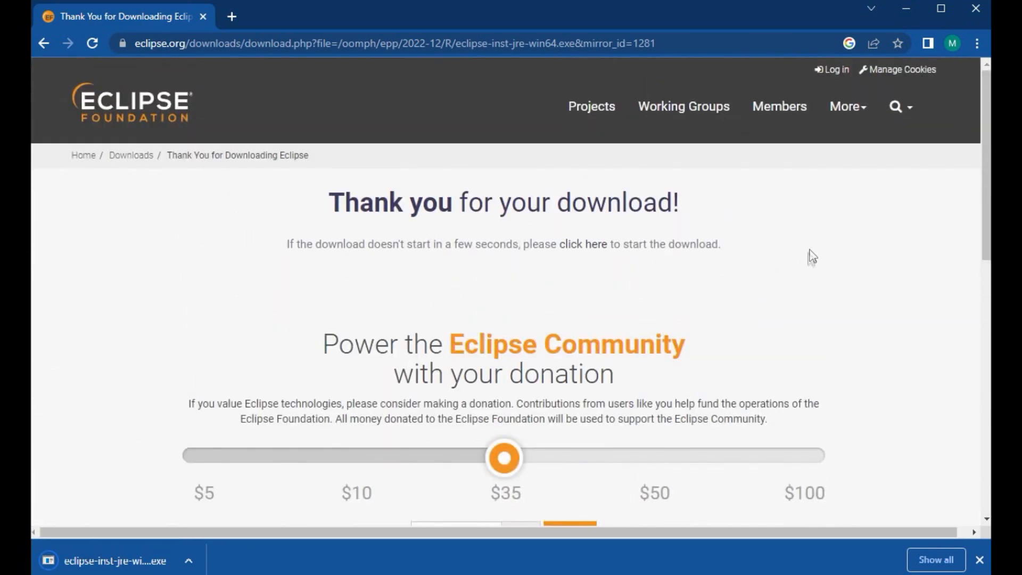
Show the downloaded eclipse-inst-jre-win64 file in its folder and run it, clearing the other windows away from the installer.
left_click(188, 562)
left_click(229, 511)
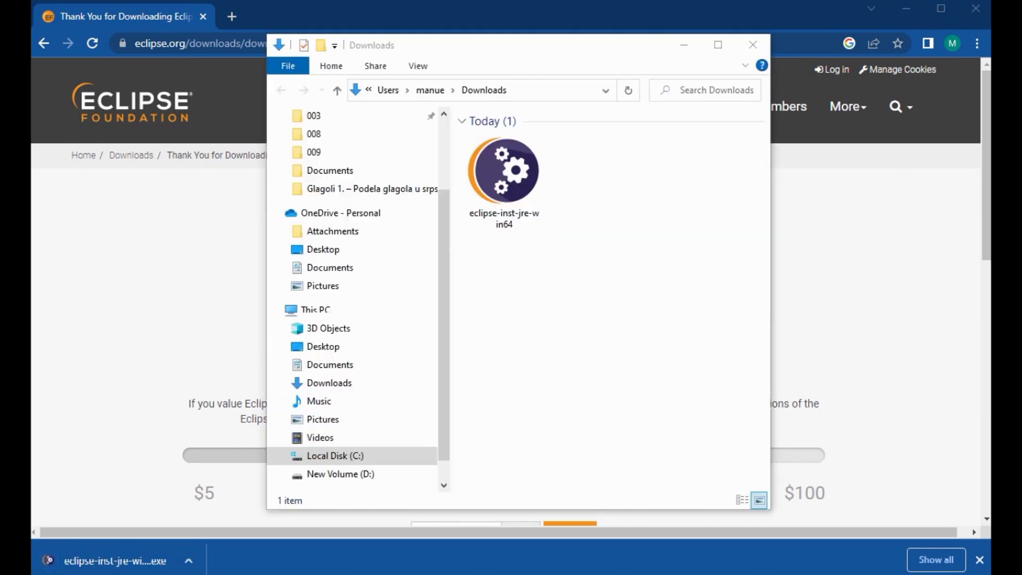
left_click(907, 9)
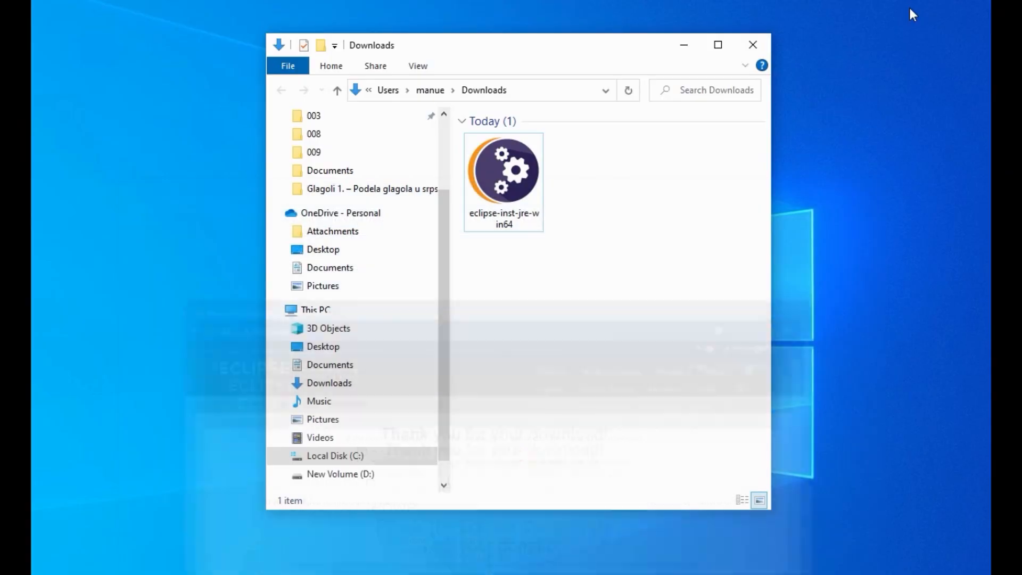
double_click(505, 175)
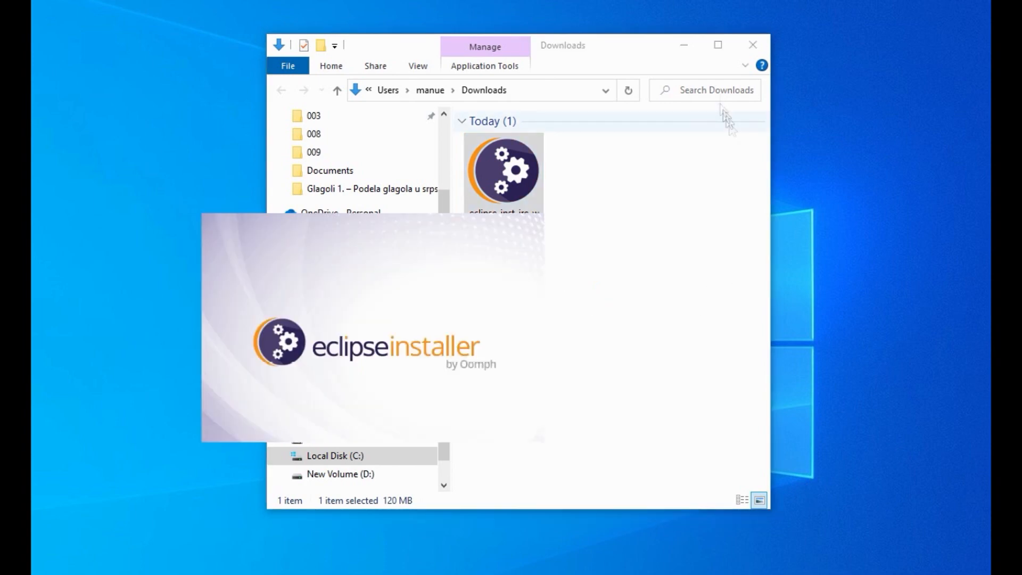
left_click(684, 44)
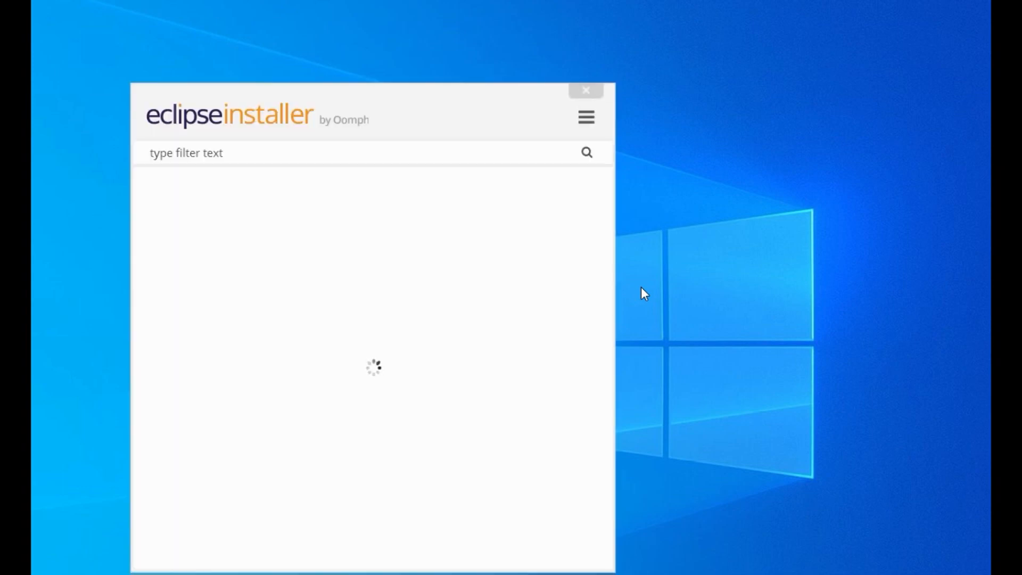
left_click_drag(420, 104, 478, 49)
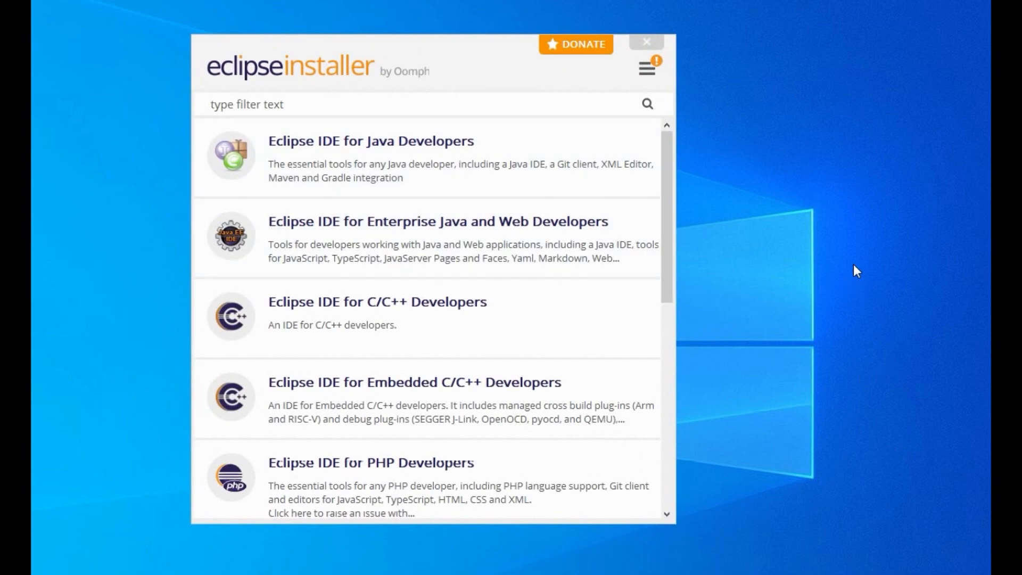
mouse_move(673, 148)
left_mouse_down()
mouse_move(673, 353)
mouse_move(668, 154)
left_mouse_up()
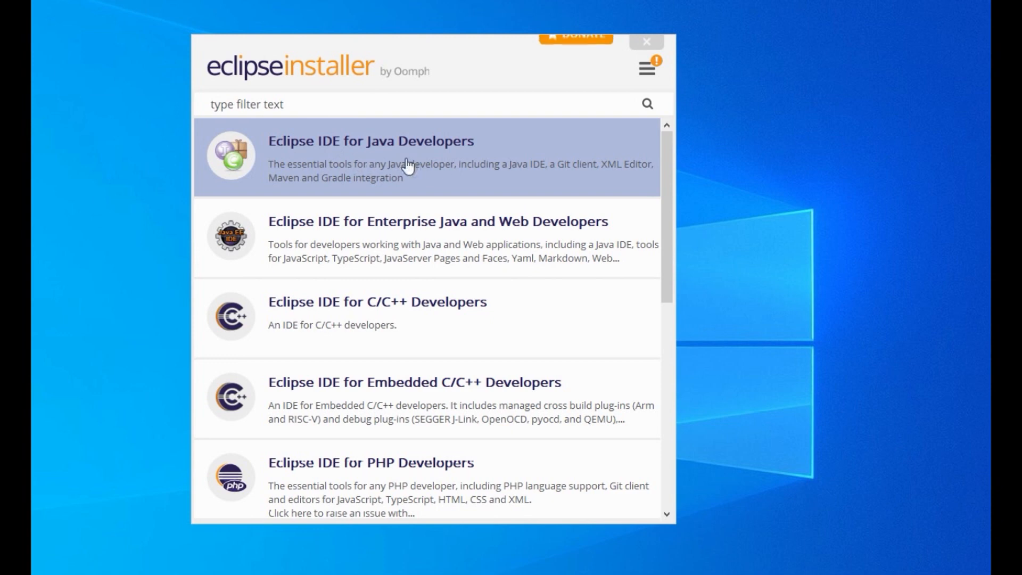
left_click(649, 71)
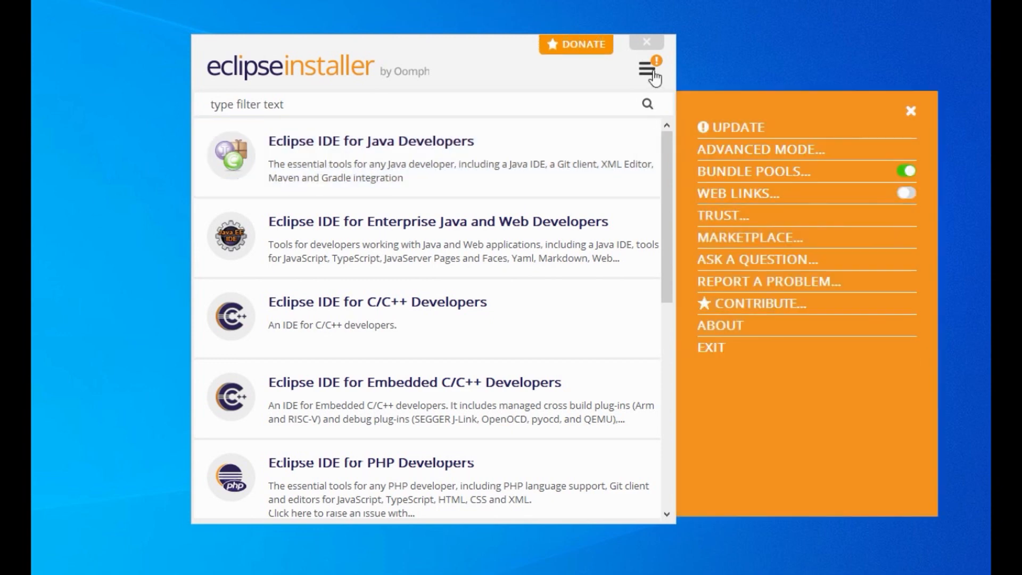
left_click(651, 73)
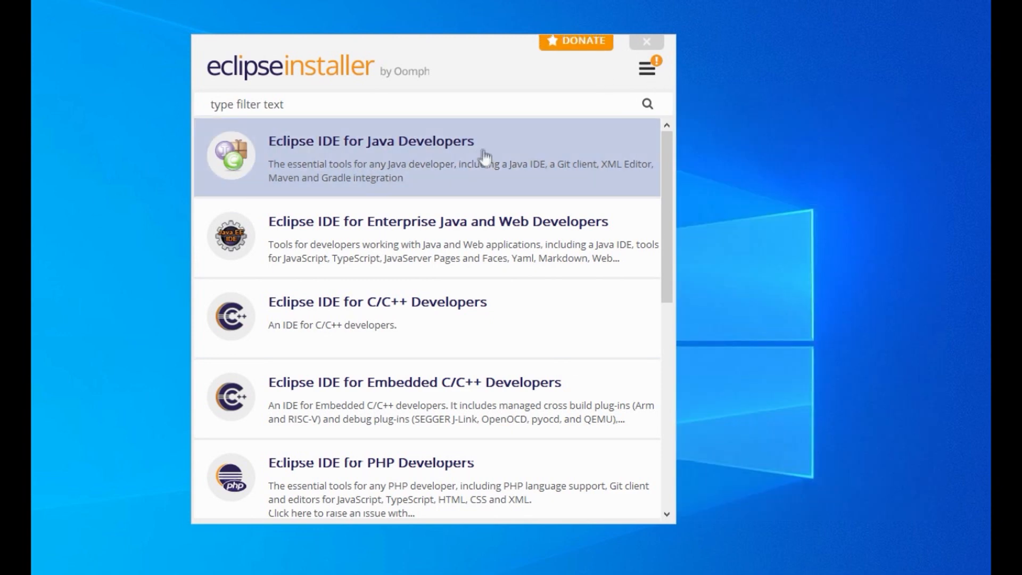
Install Eclipse IDE for Java Developers into D:\Program Files\eclipse\java-2022-12, keeping the start menu entry and desktop shortcut.
left_click(489, 155)
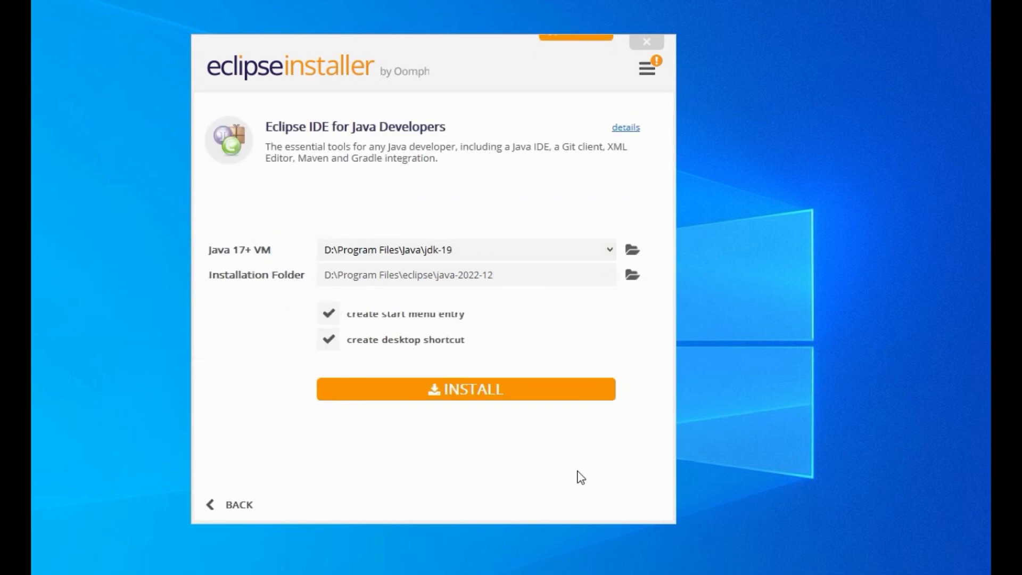
left_click(493, 274)
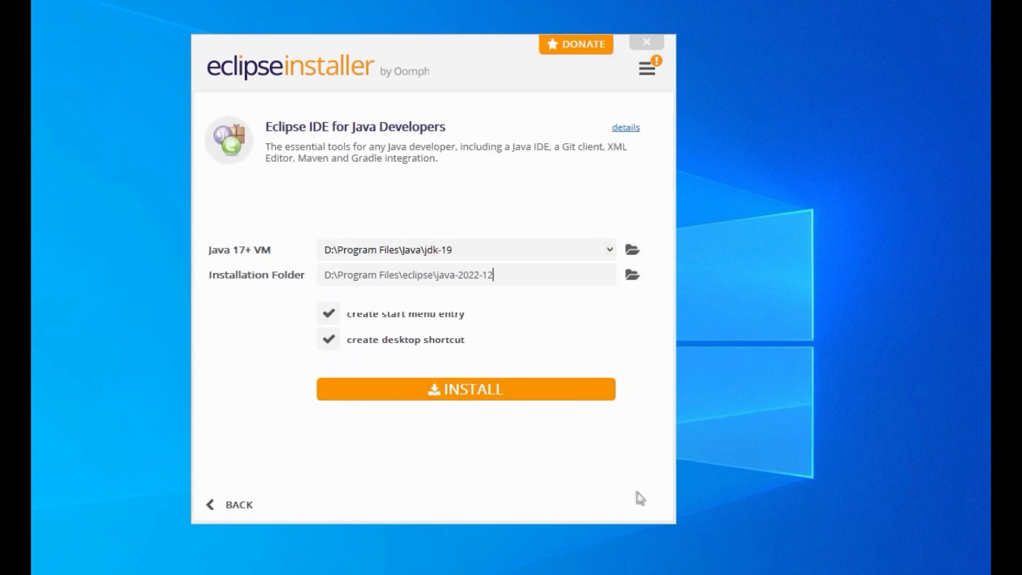
left_click(533, 397)
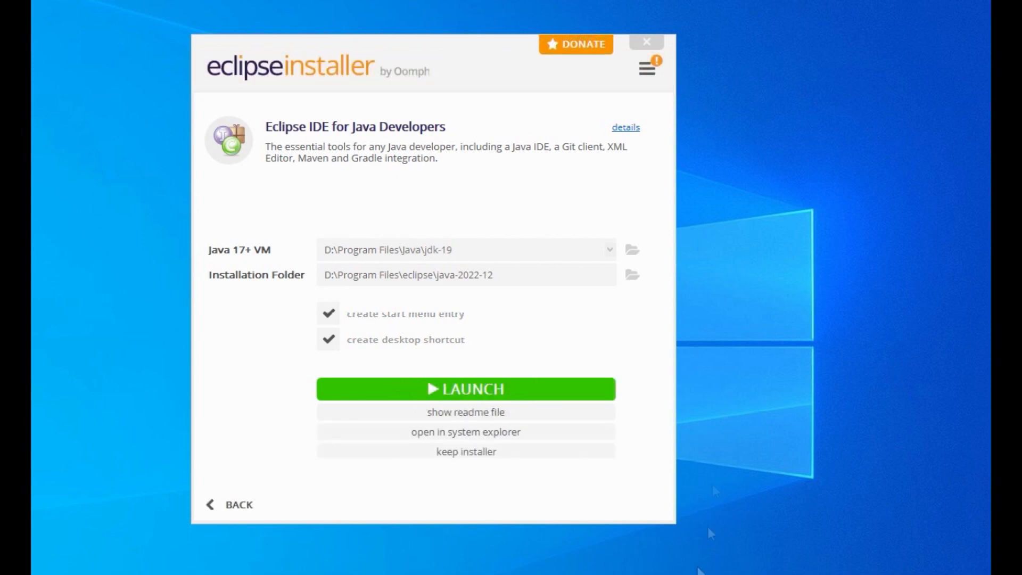
Launch the installed Eclipse IDE with the suggested eclipse-workspace directory and agree to update the older workspace.
left_click(487, 391)
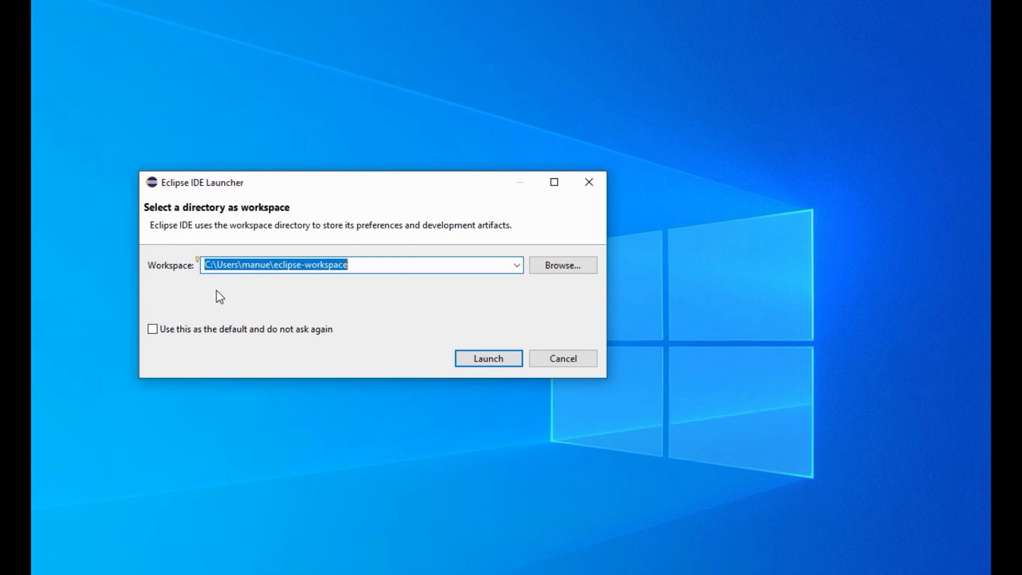
left_click(497, 358)
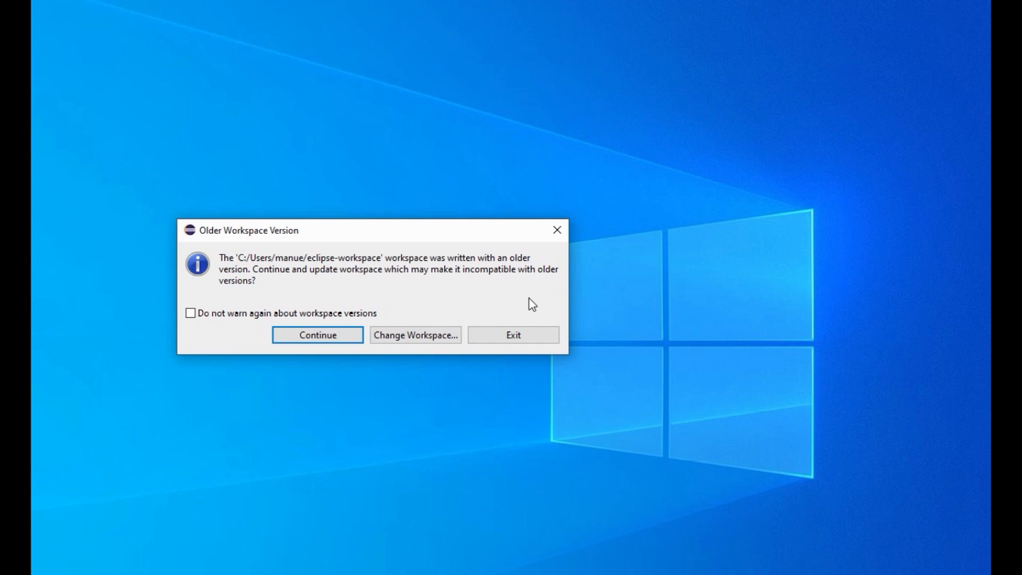
left_click(305, 341)
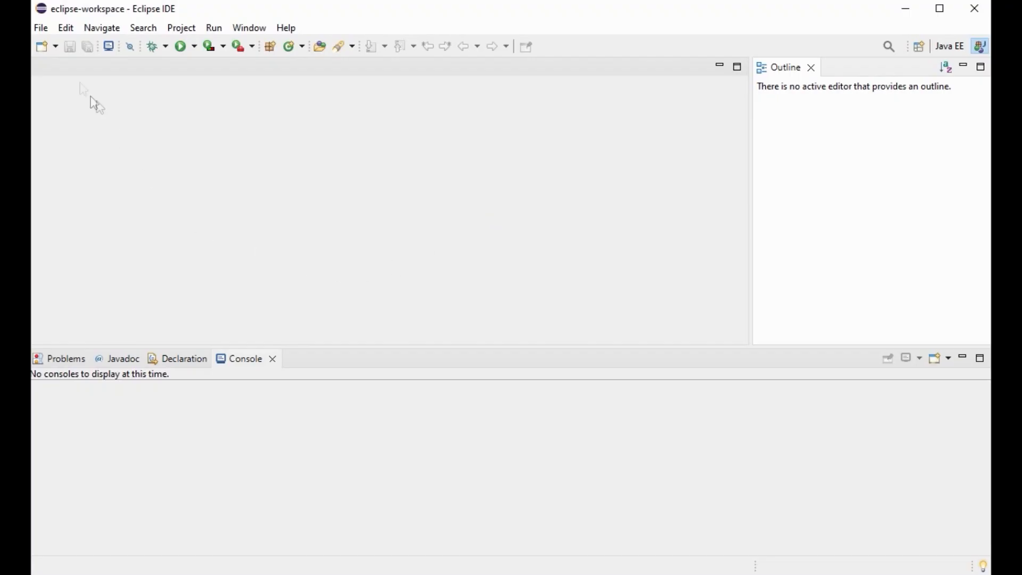
Start a new Java project and name it hello_java.
left_click(44, 31)
mouse_move(74, 51)
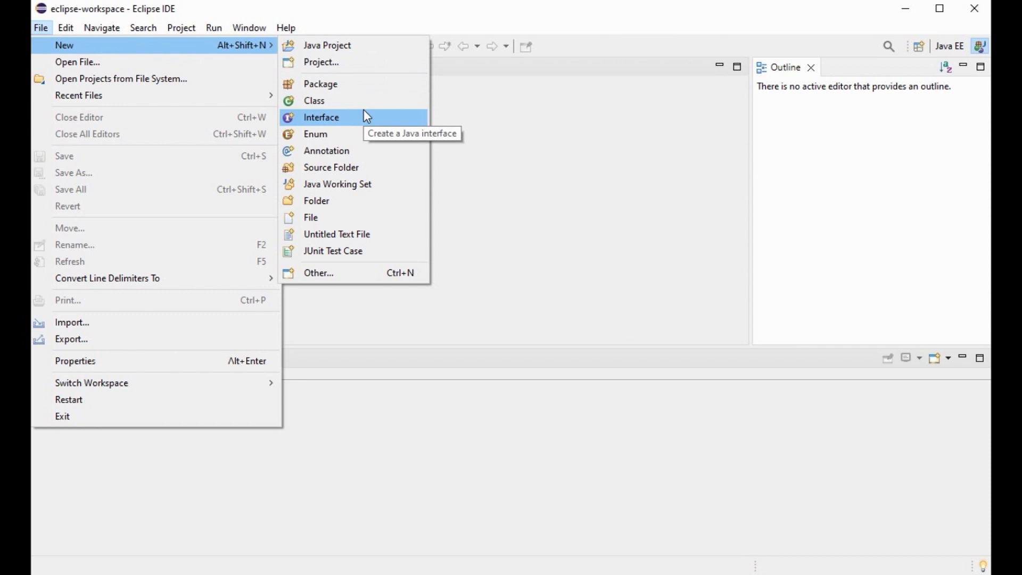
left_click(357, 46)
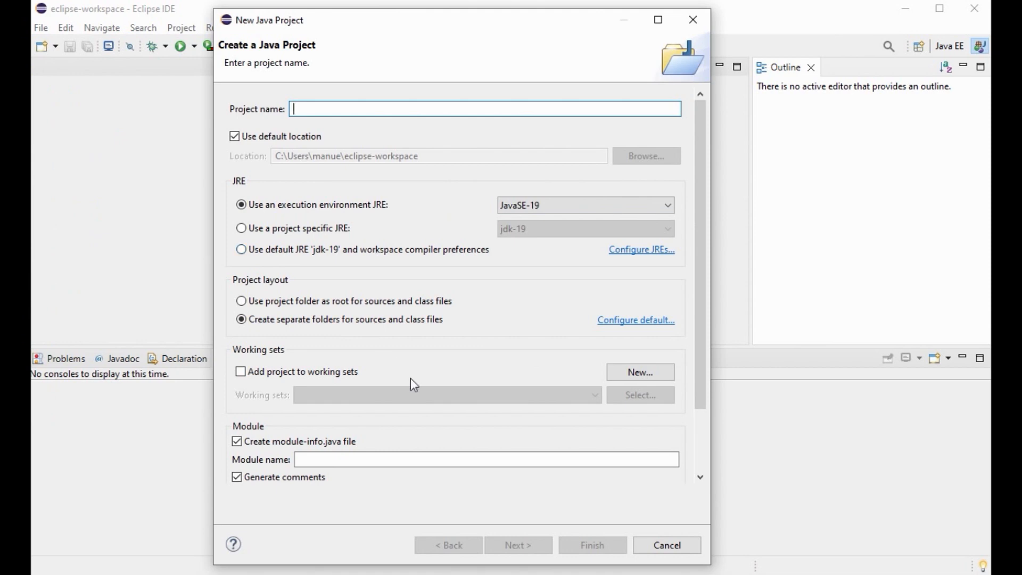
type("hell")
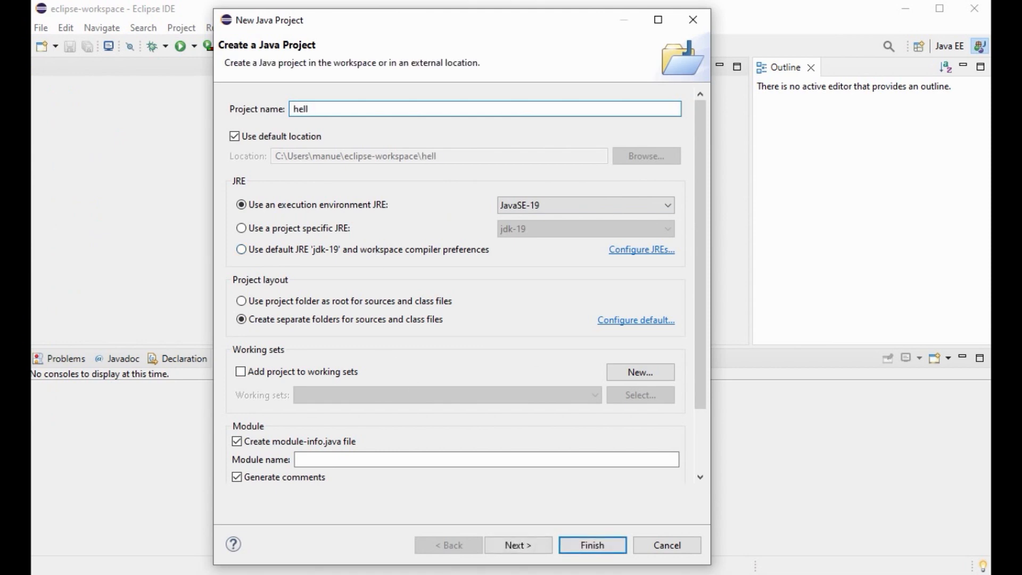
type("o_java")
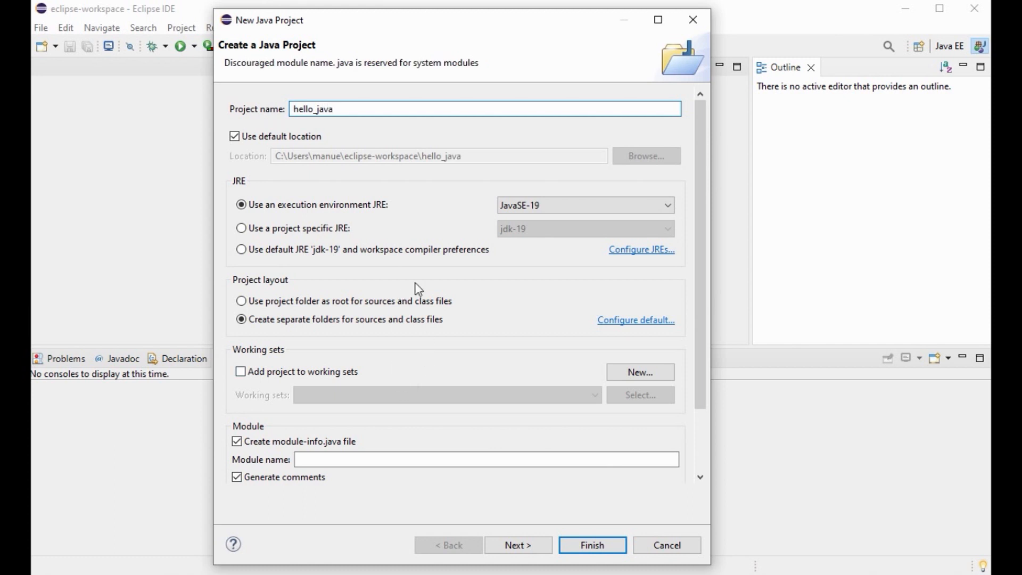
Turn off creation of the module-info.java file, keeping JavaSE-19 as the execution environment, and continue to the Java settings.
left_click(582, 206)
left_click(583, 208)
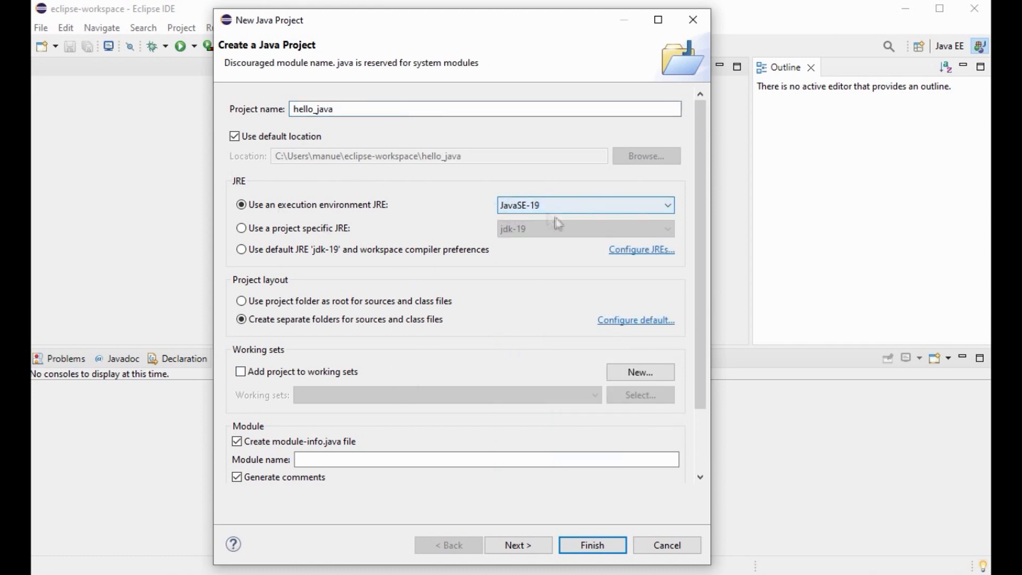
left_click(301, 442)
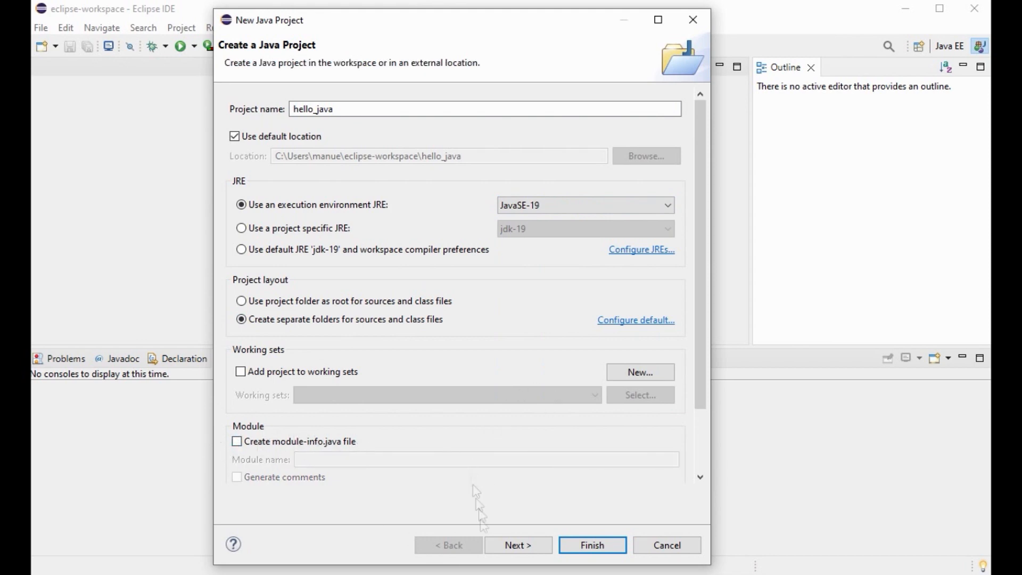
left_click(533, 546)
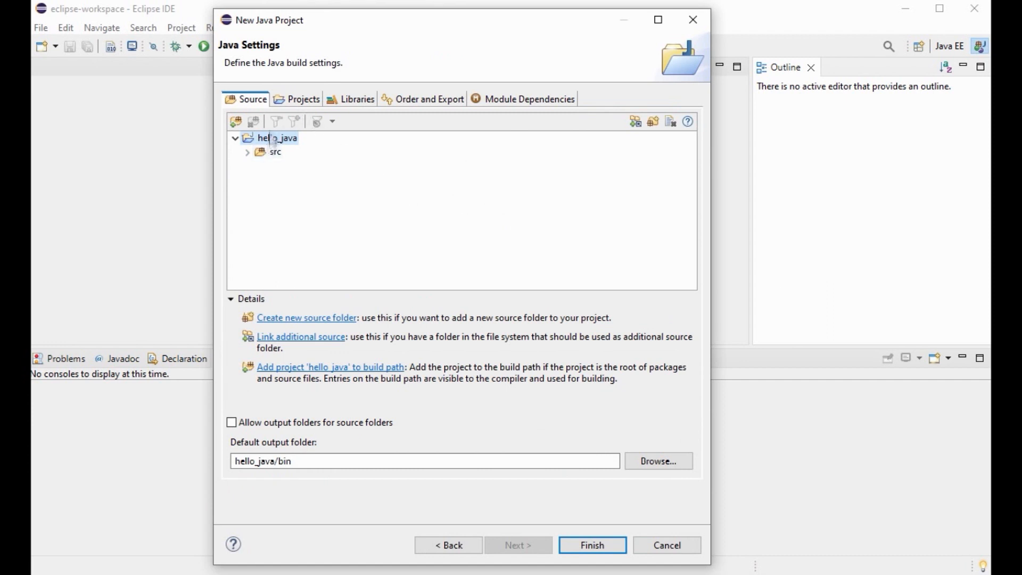
Review the project, library, export order and module dependency settings, and finish creating the hello_java project.
left_click(298, 102)
left_click(347, 101)
left_click(431, 104)
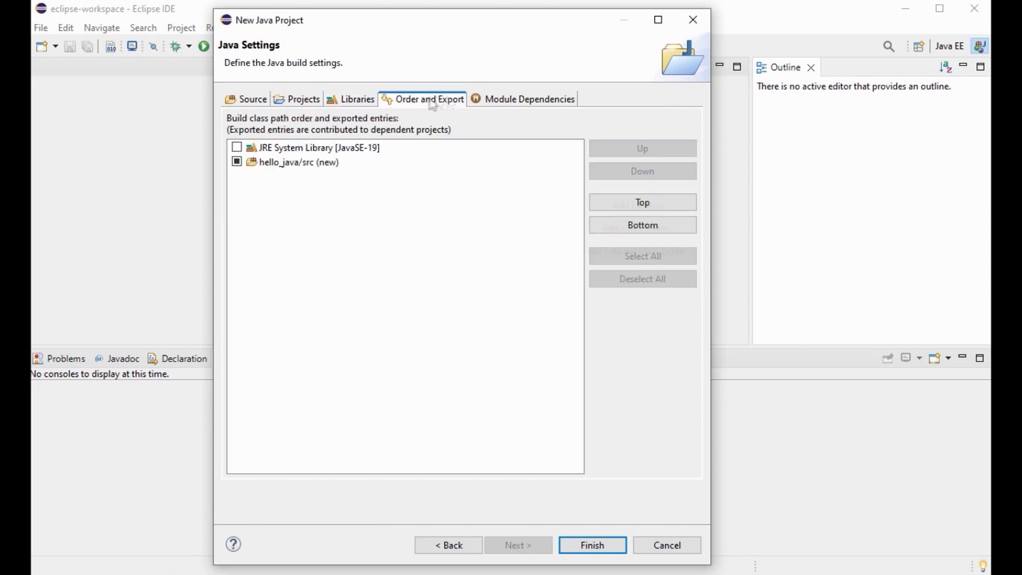
left_click(523, 99)
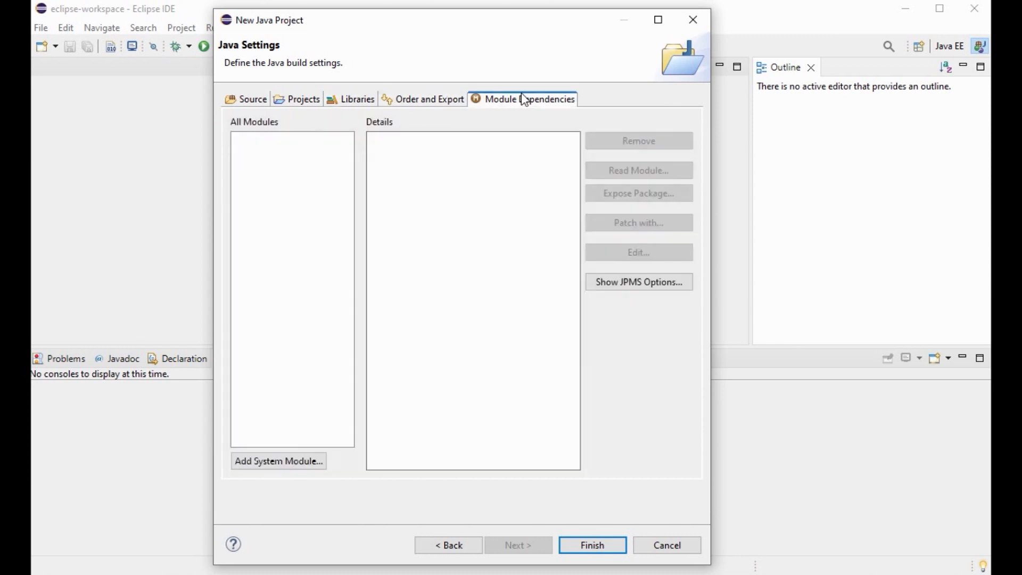
left_click(247, 100)
left_click(593, 546)
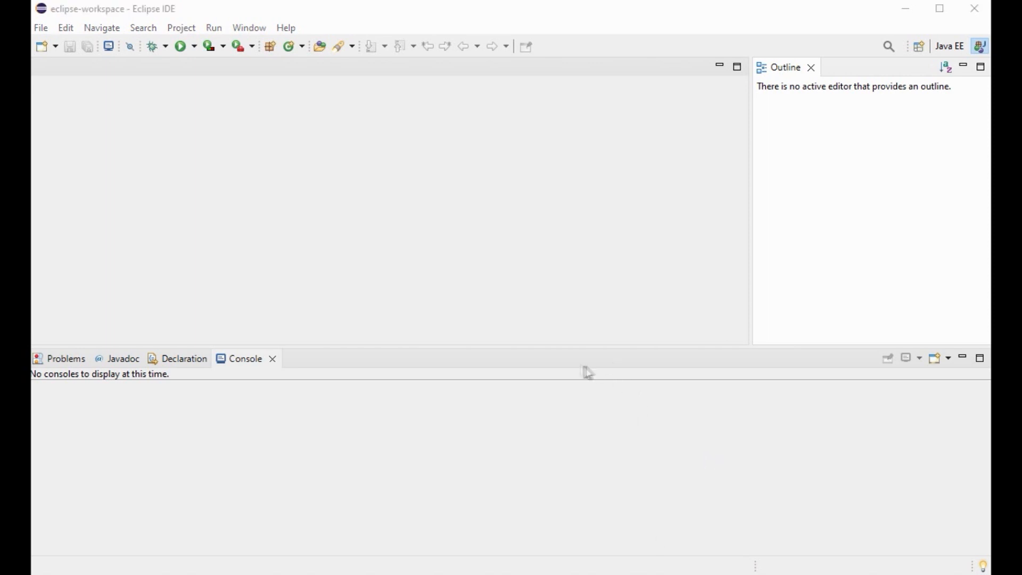
left_click(504, 305)
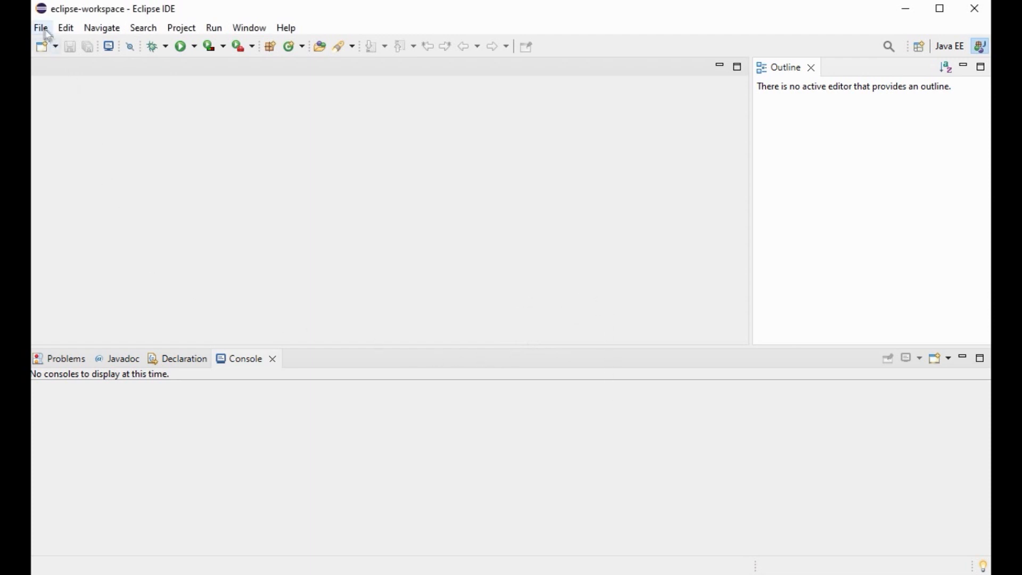
Show the Project Explorer view in the workspace.
left_click(250, 27)
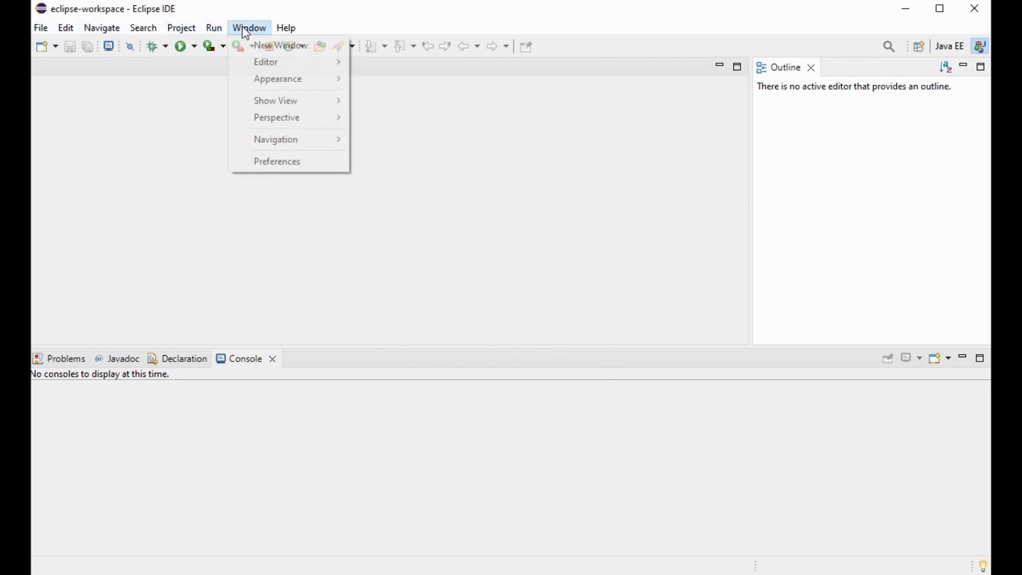
mouse_move(306, 101)
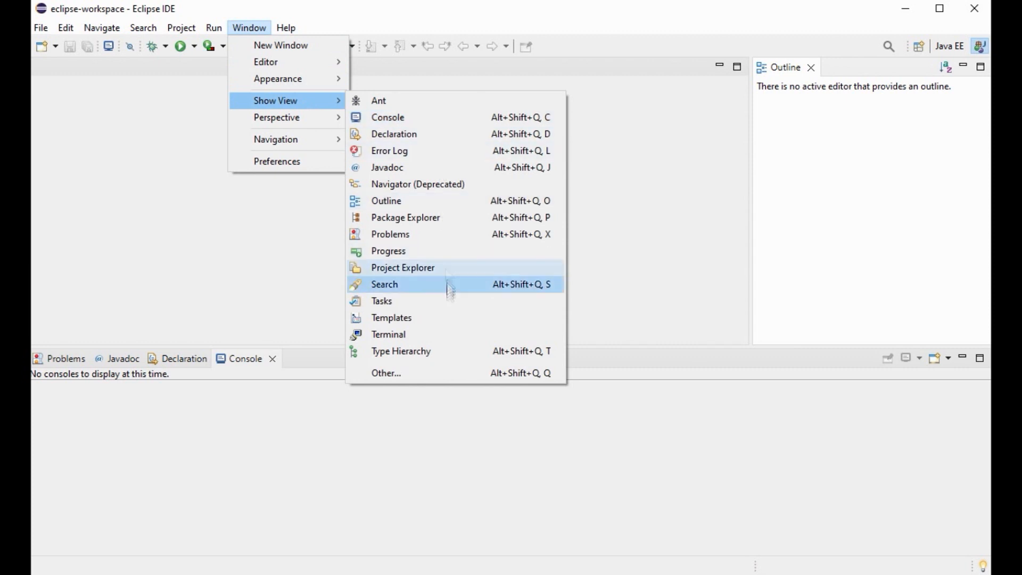
left_click(433, 266)
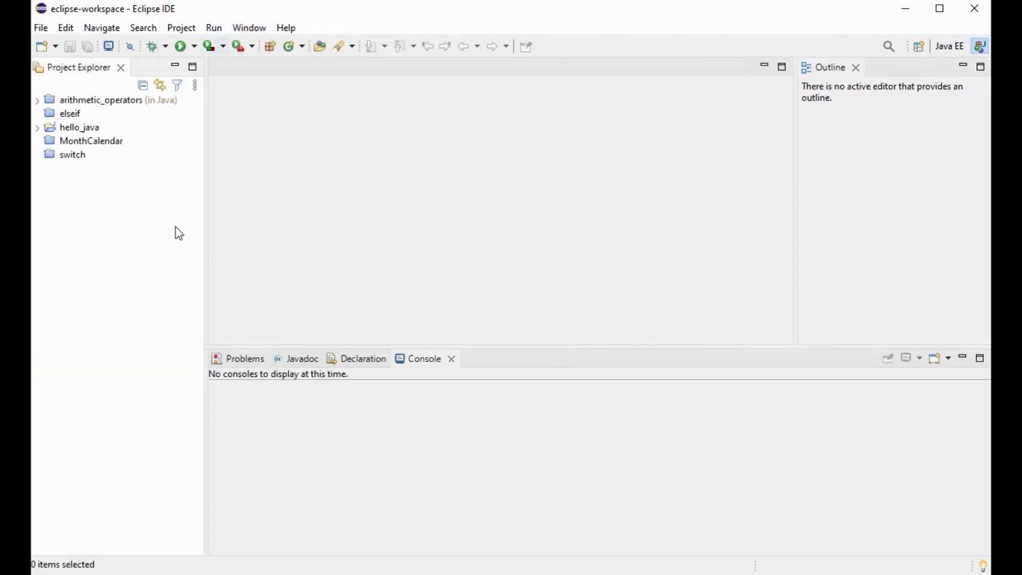
Start a new Java class in the src folder of hello_java, with a public static void main(String[] args) stub.
left_click(38, 128)
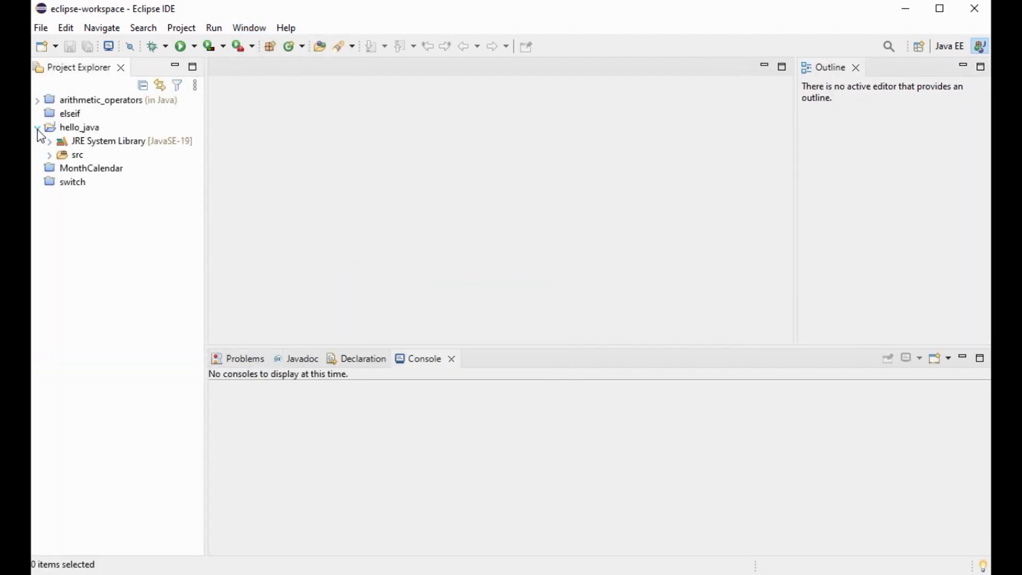
right_click(71, 157)
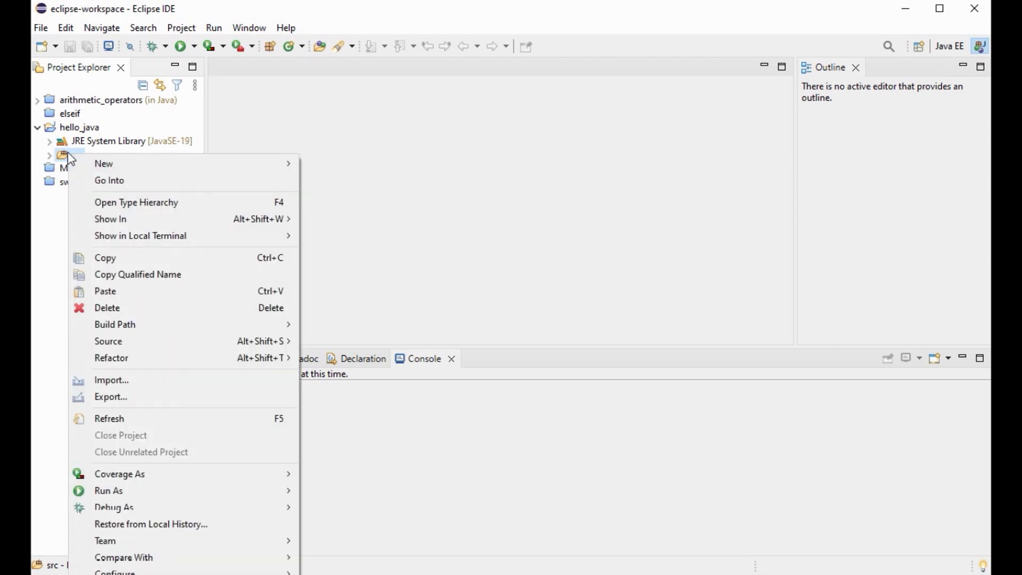
mouse_move(171, 171)
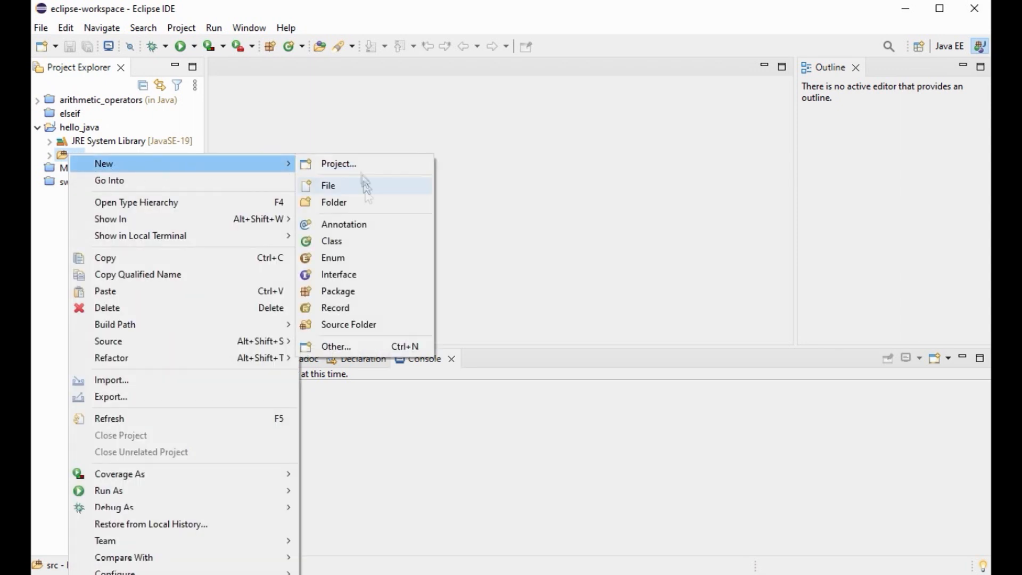
left_click(354, 241)
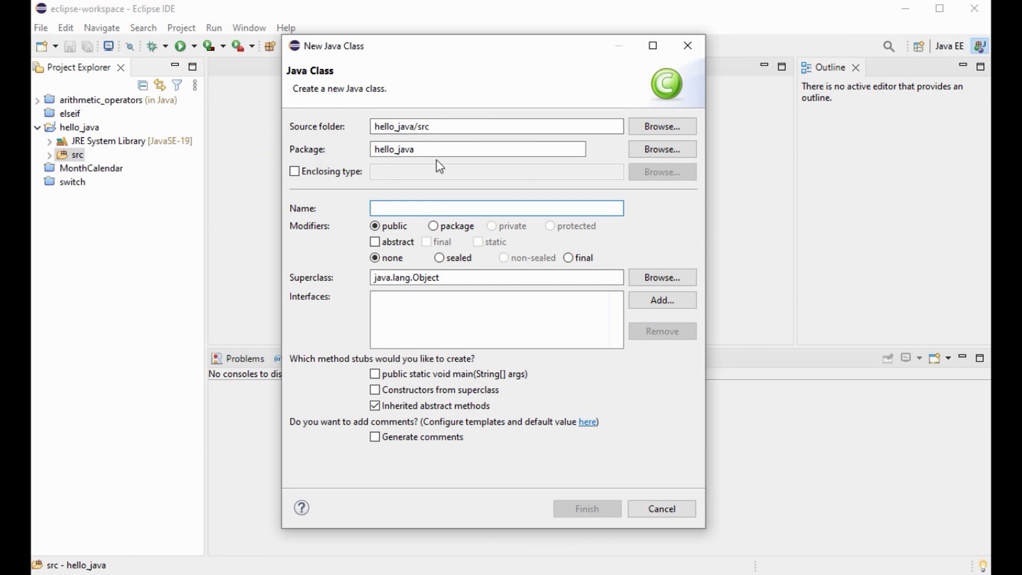
left_click(375, 374)
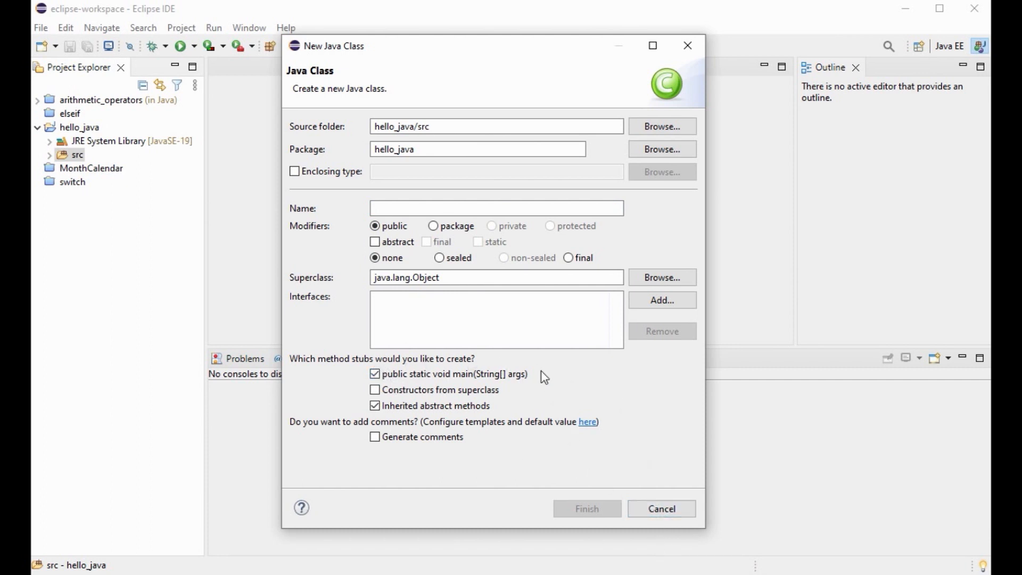
Name the class hello, keeping the package hello_java and source folder hello_java/src, and create it.
left_click(420, 149)
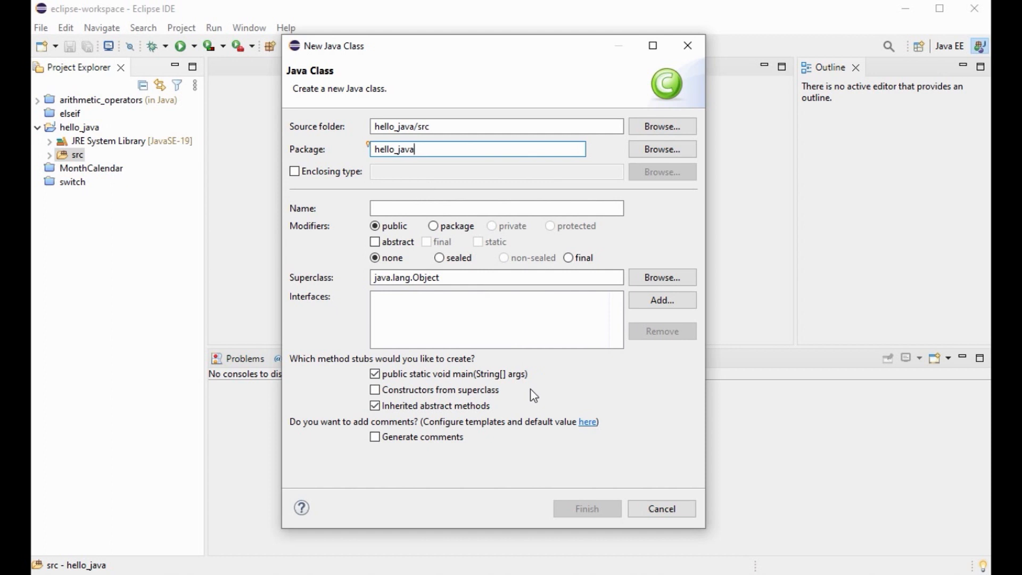
key("BackSpace")
key("BackSpace")
key("BackSpace")
key("BackSpace")
key("BackSpace")
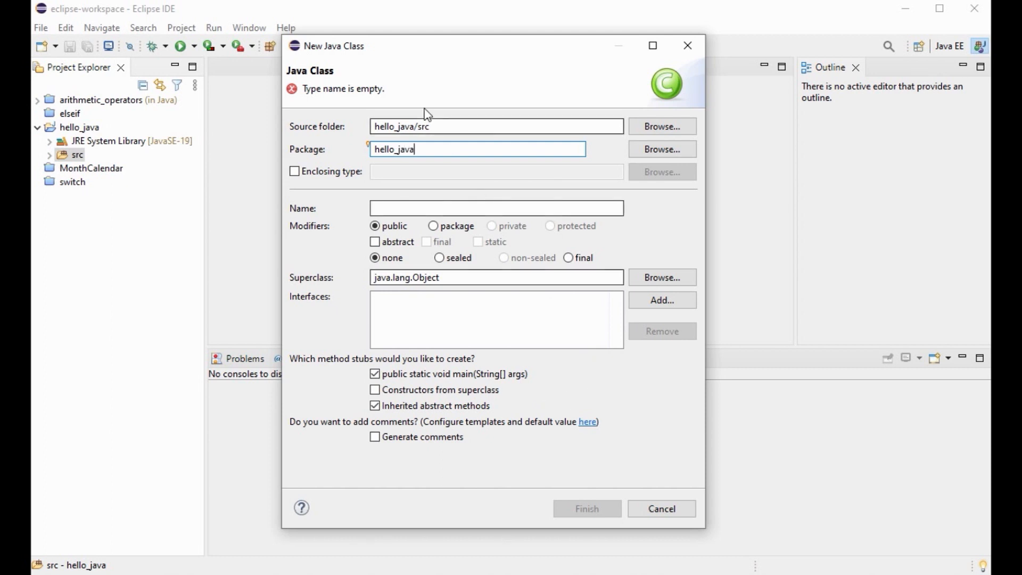
left_click(454, 128)
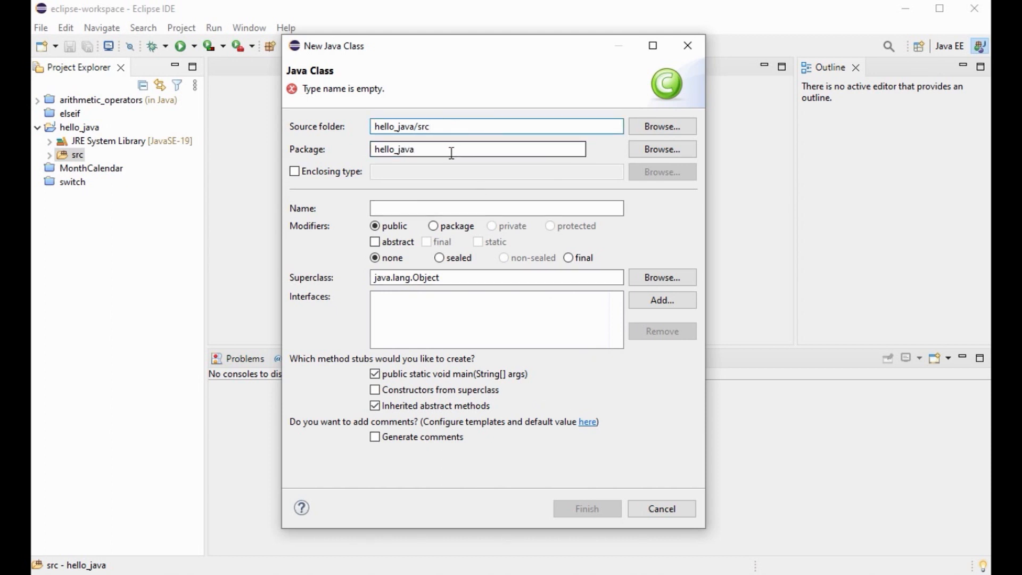
left_click(397, 206)
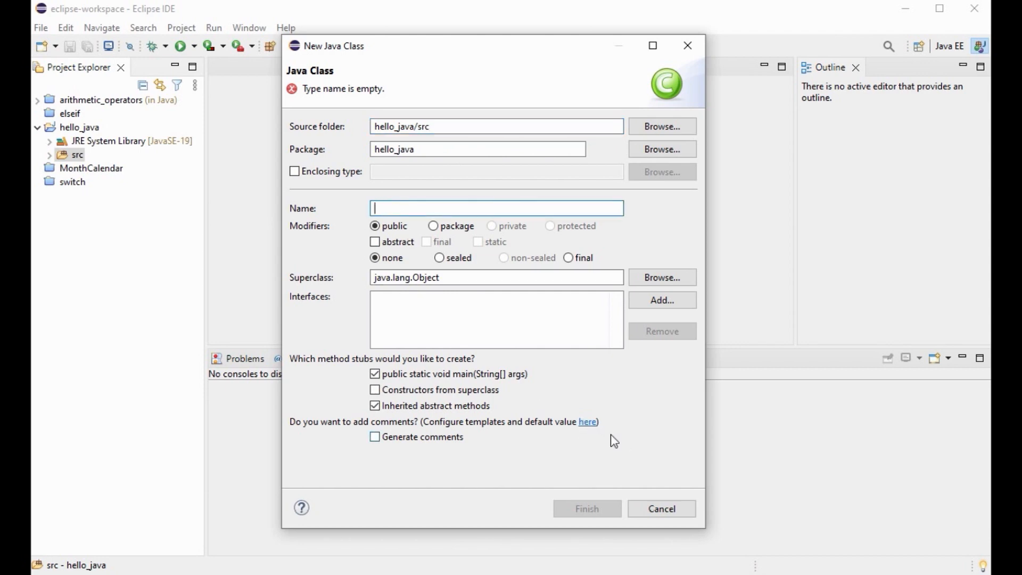
type("hello")
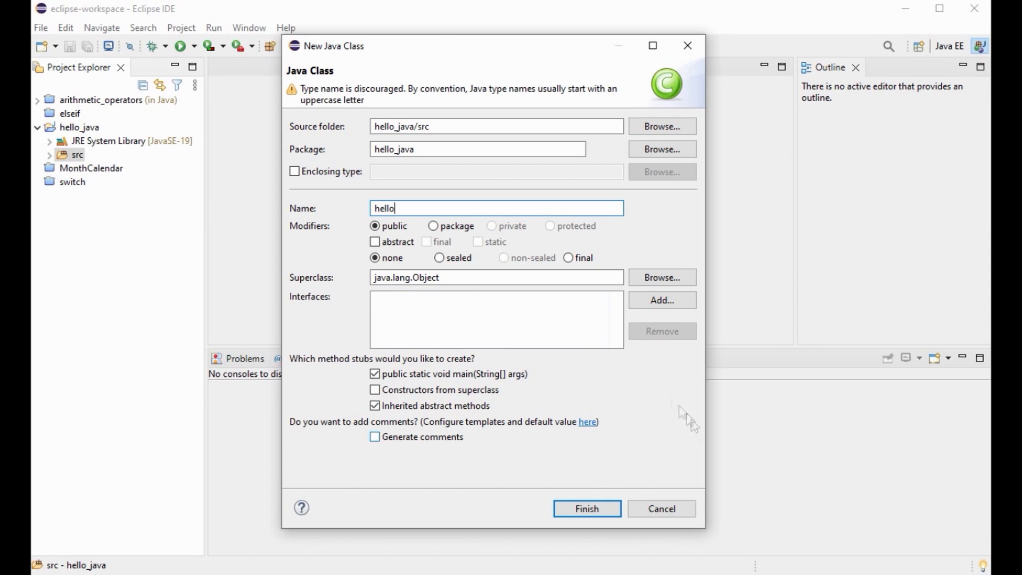
left_click(604, 509)
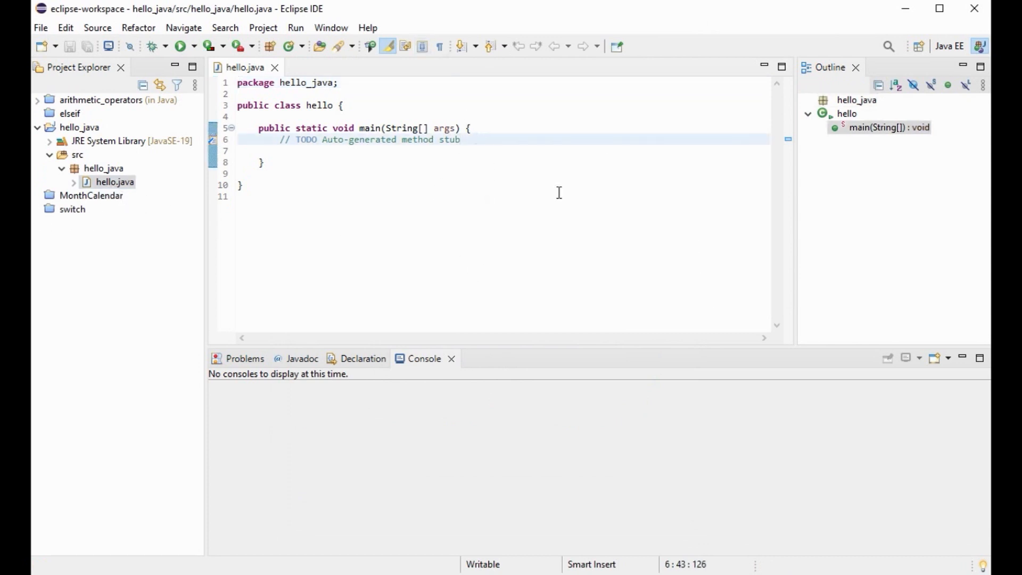
Begin a statement with "Sys." on a new line below the TODO comment in main, and dismiss the content assist warning.
key("Return")
type("S")
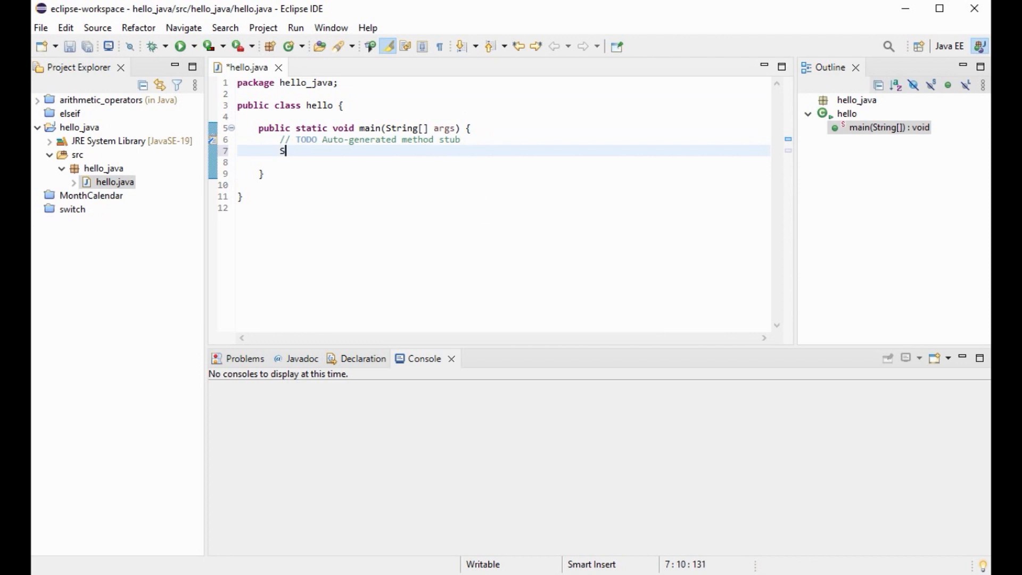
type("ys.")
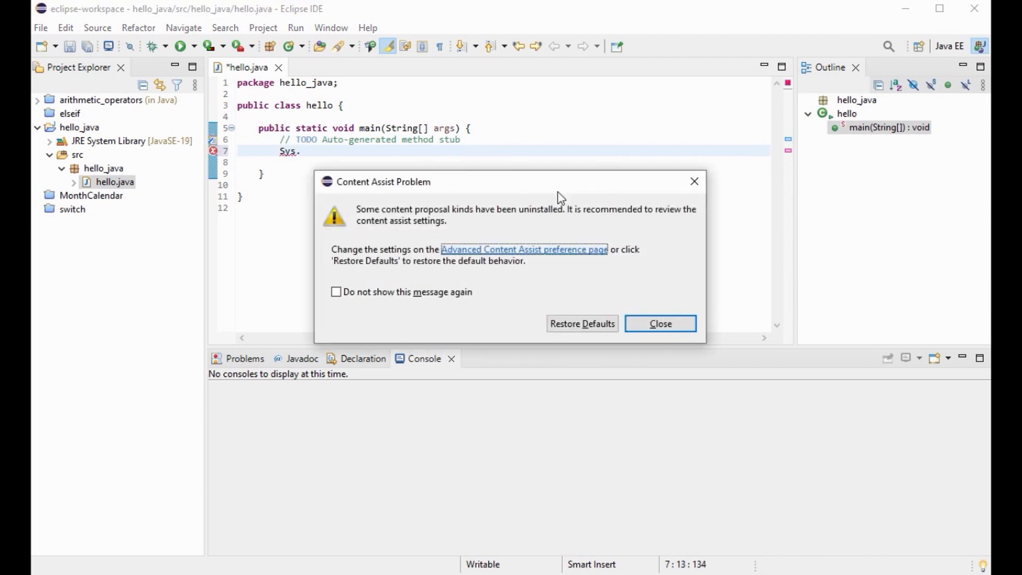
left_click(679, 326)
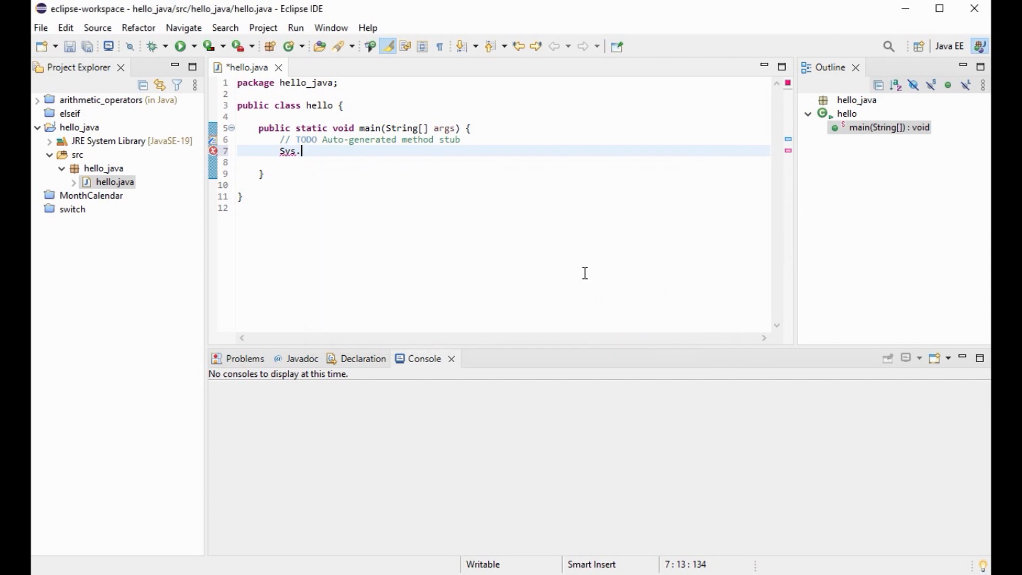
Complete the print statement in main as Sys.out.println("Hello world from Eclipse!");.
type(".")
type("out")
type(".")
type("println")
type("(\"")
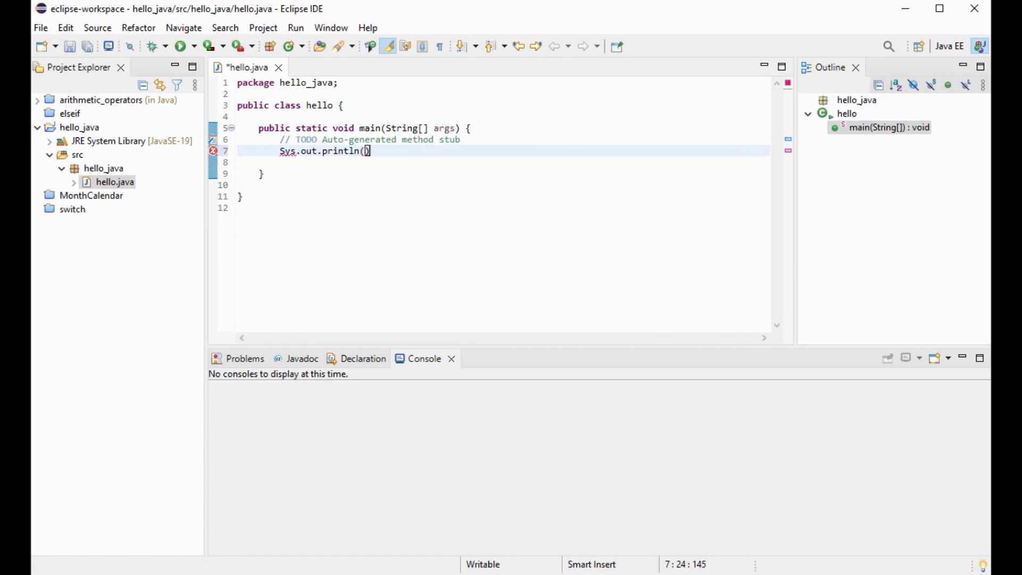
type("Hello world from ")
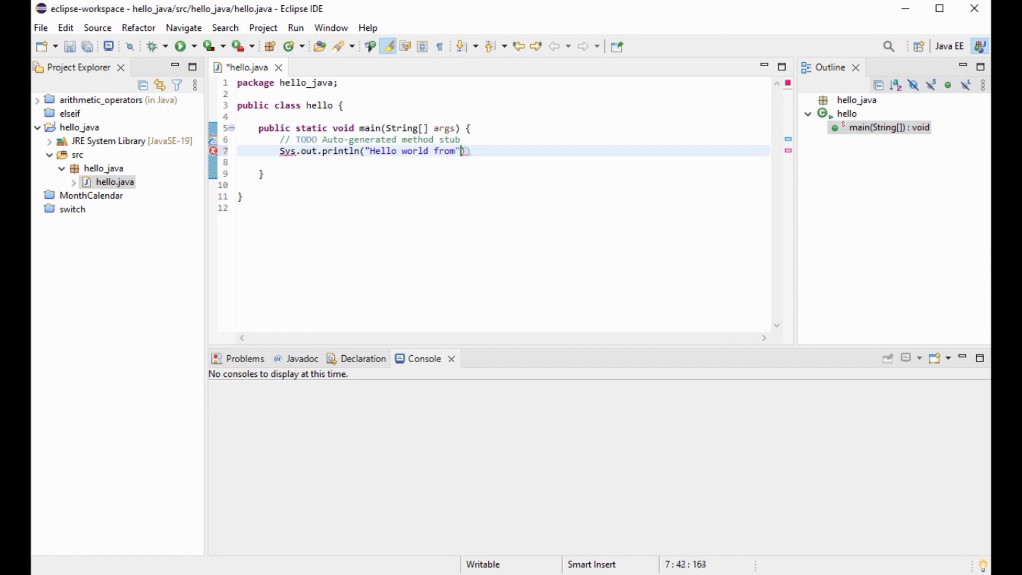
type("Eclipse!\");")
key("Down")
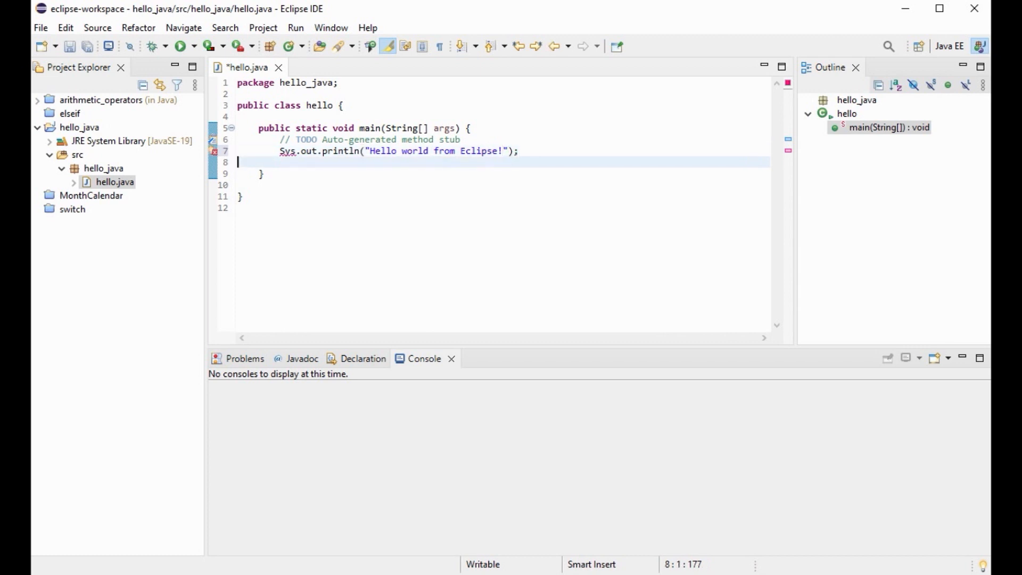
Fix the error on line 7 by applying the quick fix that changes Sys to 'System' (java.lang).
left_click(214, 153)
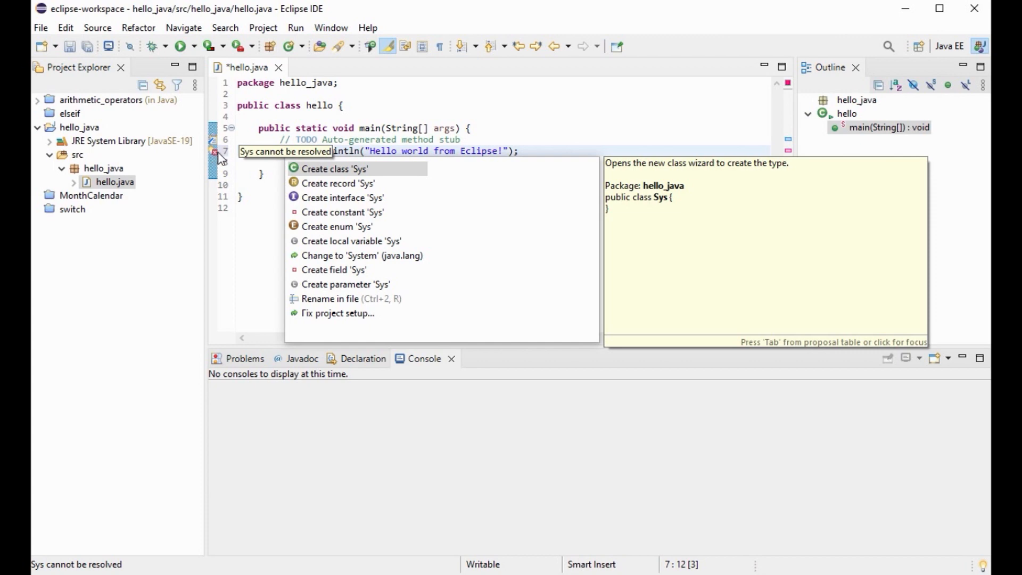
left_click(357, 261)
double_click(357, 261)
left_click(397, 258)
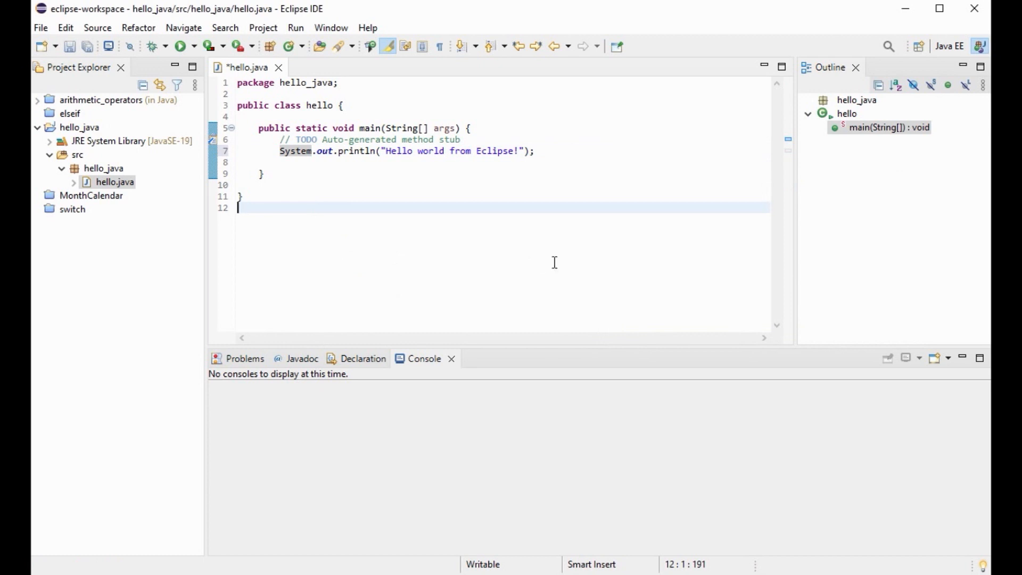
Run the hello program and select its output line in the console.
left_click(183, 47)
left_click_drag(348, 385, 202, 384)
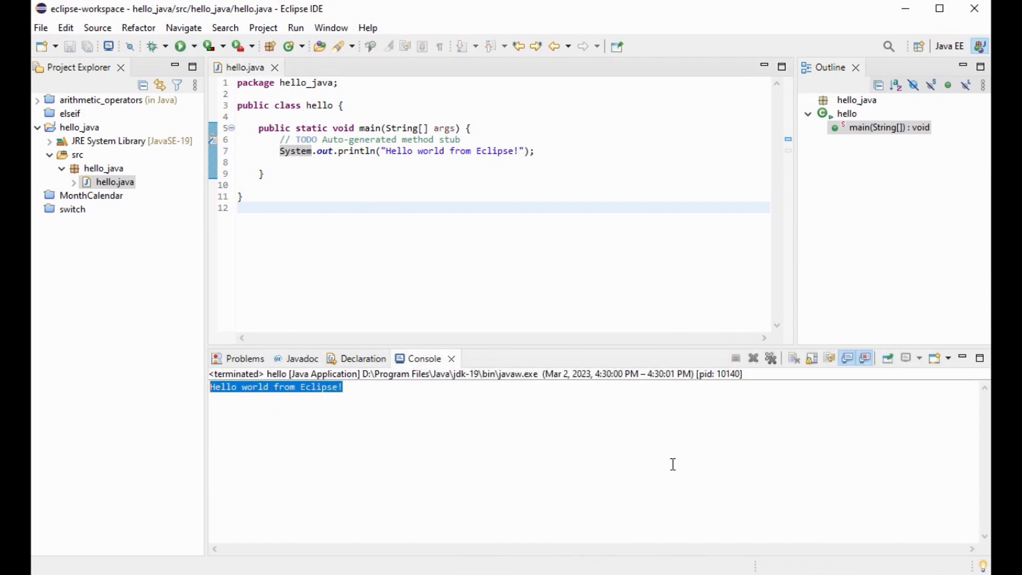